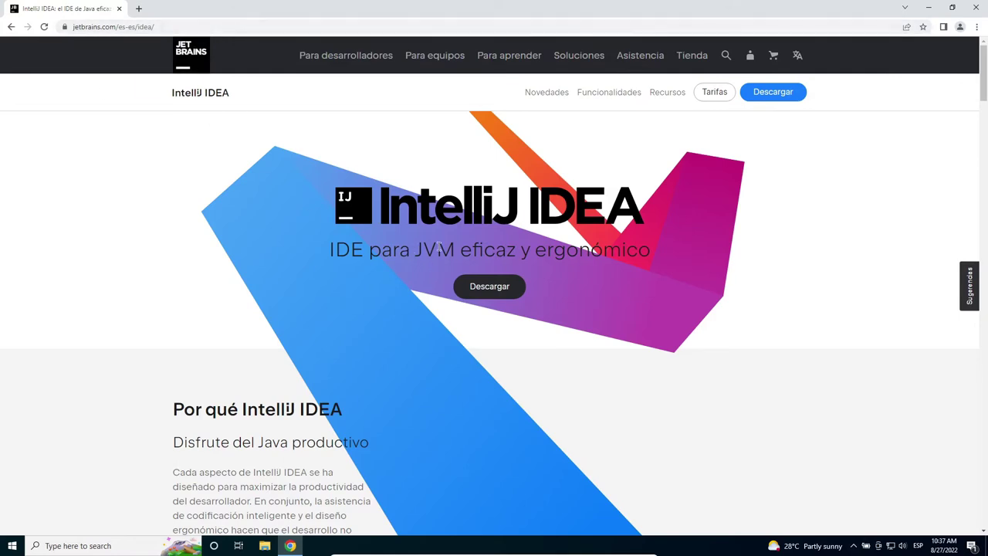
Download the Windows .exe installer for IntelliJ IDEA Community from the JetBrains site
left_click(498, 293)
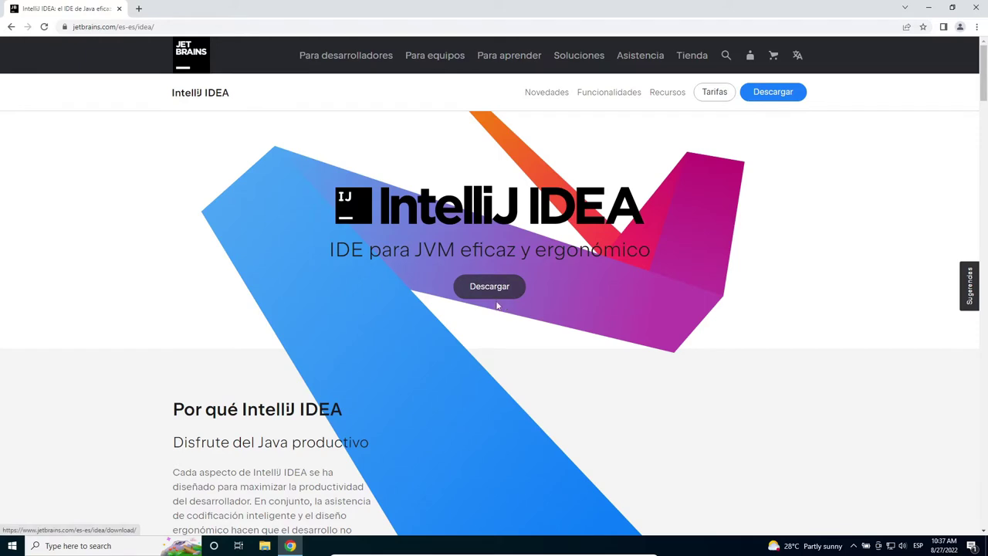
left_click(494, 288)
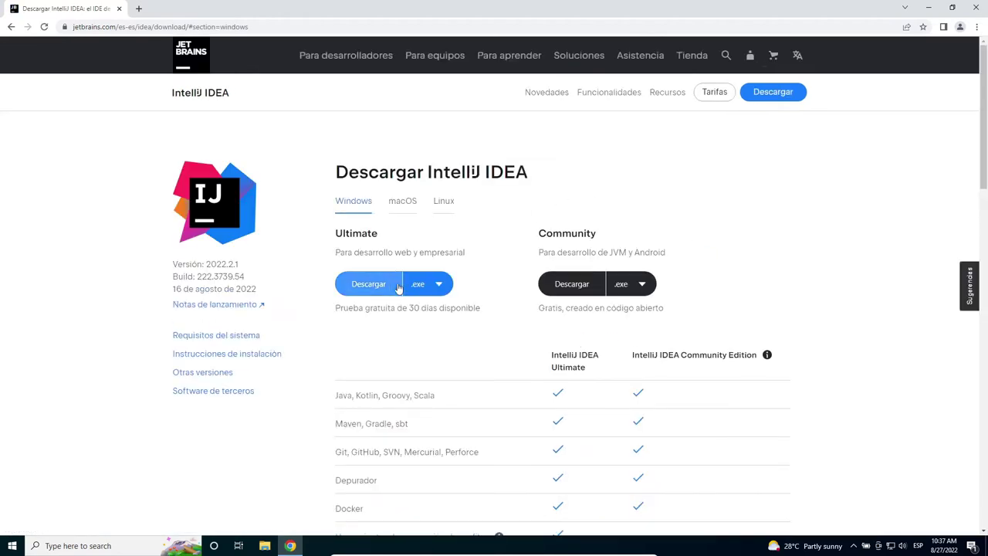
double_click(557, 236)
left_click(557, 236)
double_click(557, 237)
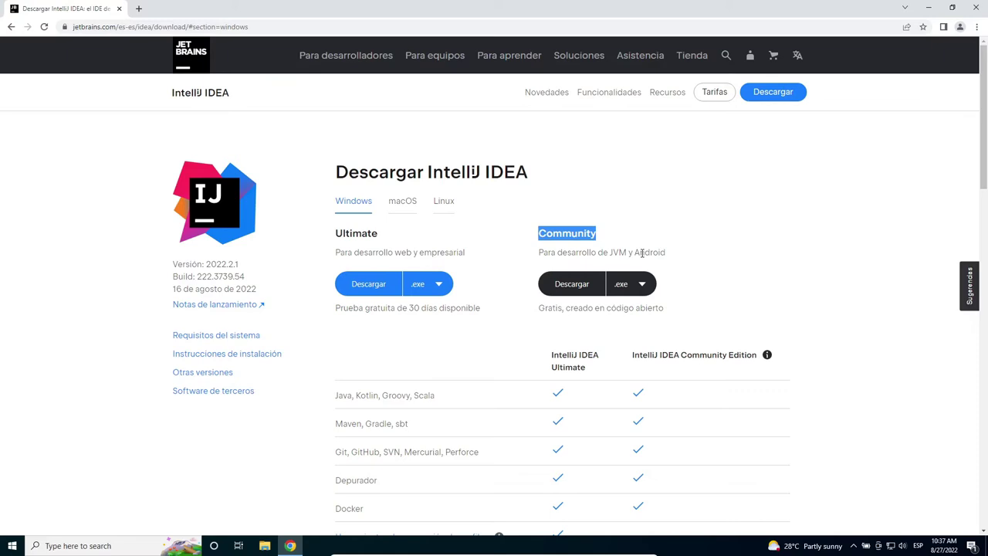
double_click(642, 252)
mouse_move(641, 253)
left_mouse_down()
mouse_move(613, 252)
mouse_move(638, 253)
left_mouse_up()
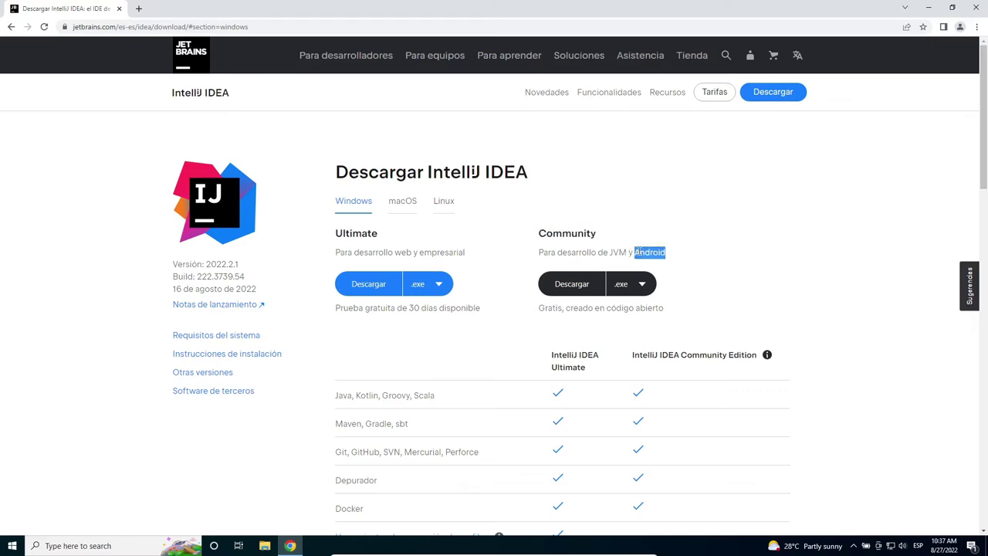
triple_click(637, 253)
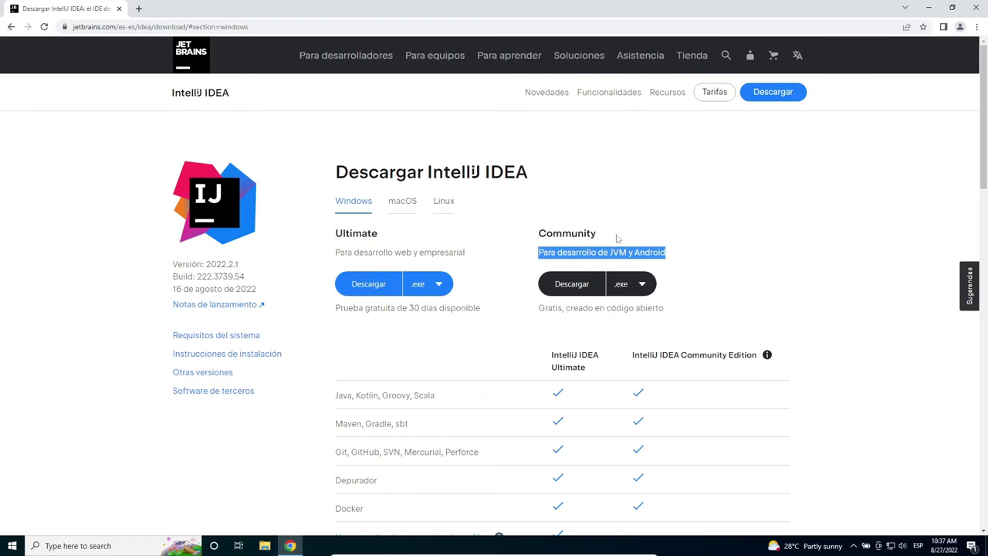
left_click(641, 283)
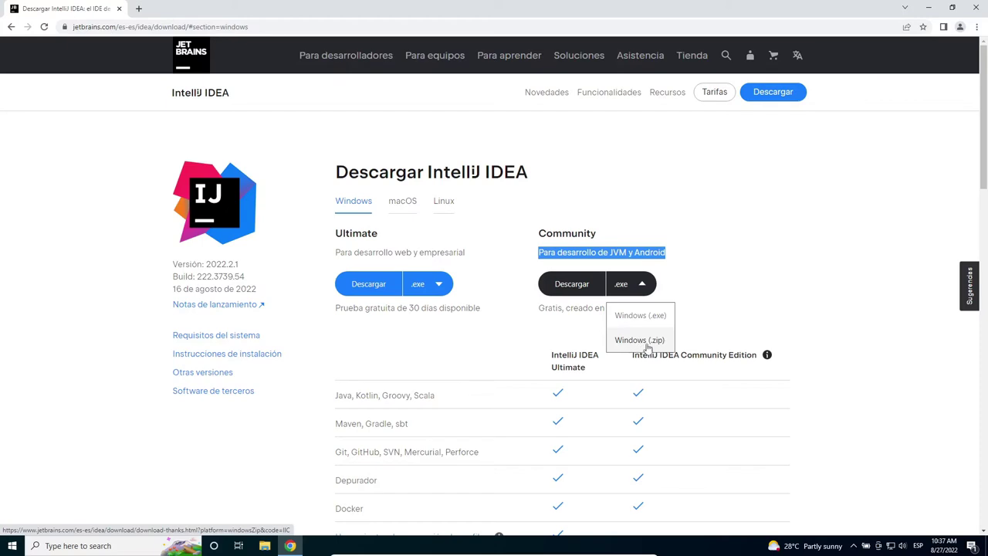
left_click(630, 319)
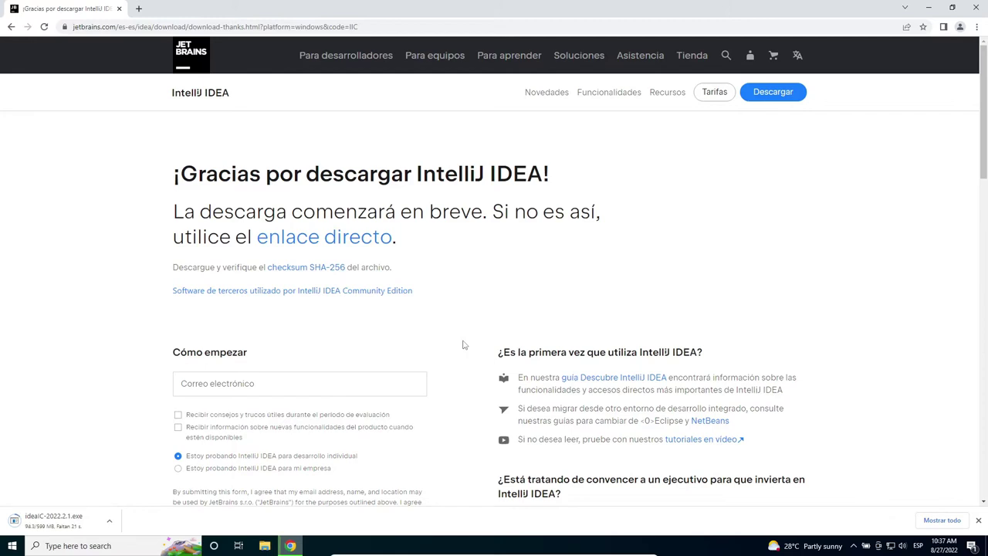
Run the downloaded ideaIC-2022.2.1.exe installer and allow it to make changes to the device
key("super+e")
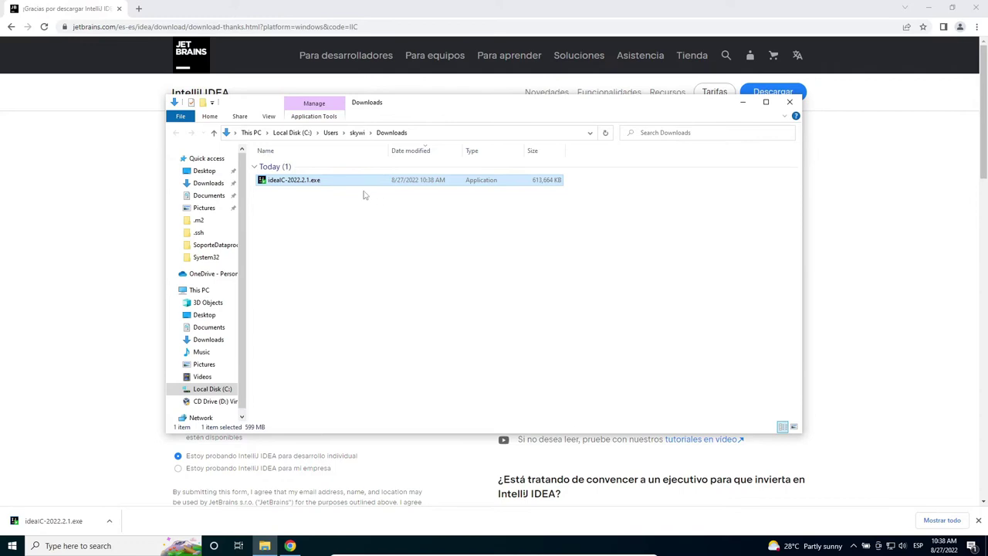
double_click(293, 183)
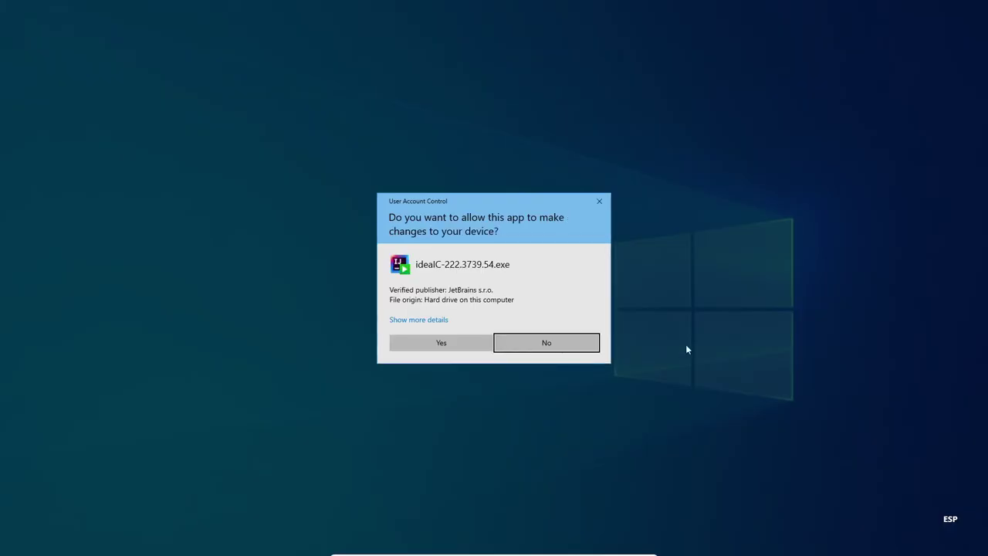
left_click(441, 344)
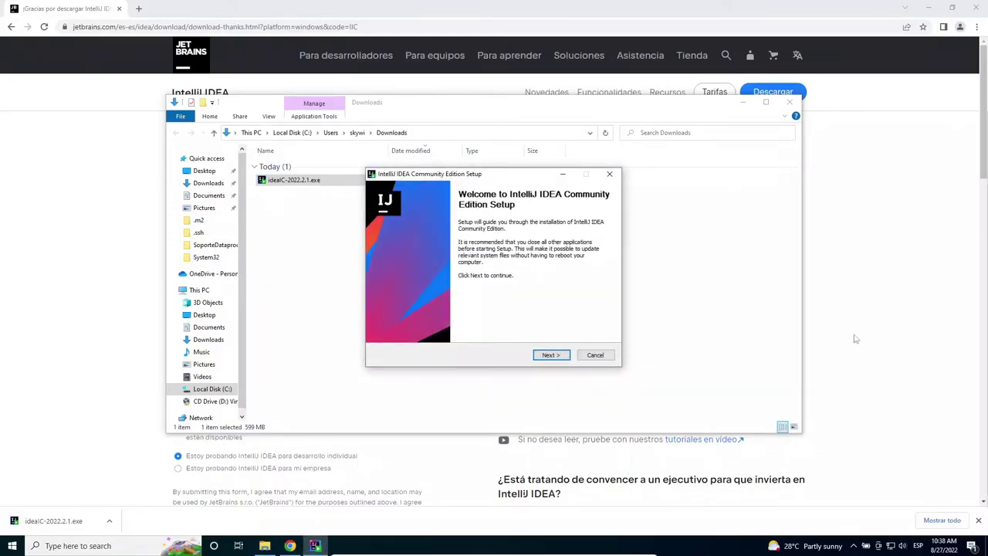
Continue past the setup's welcome page and accept the default destination folder for the installation
left_click(551, 354)
left_click_drag(466, 295, 582, 318)
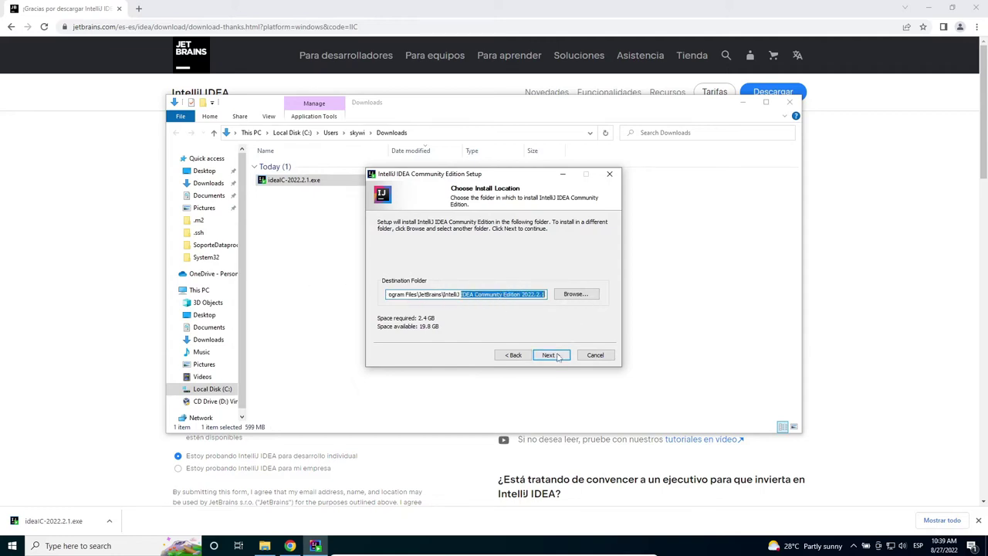
left_click(551, 355)
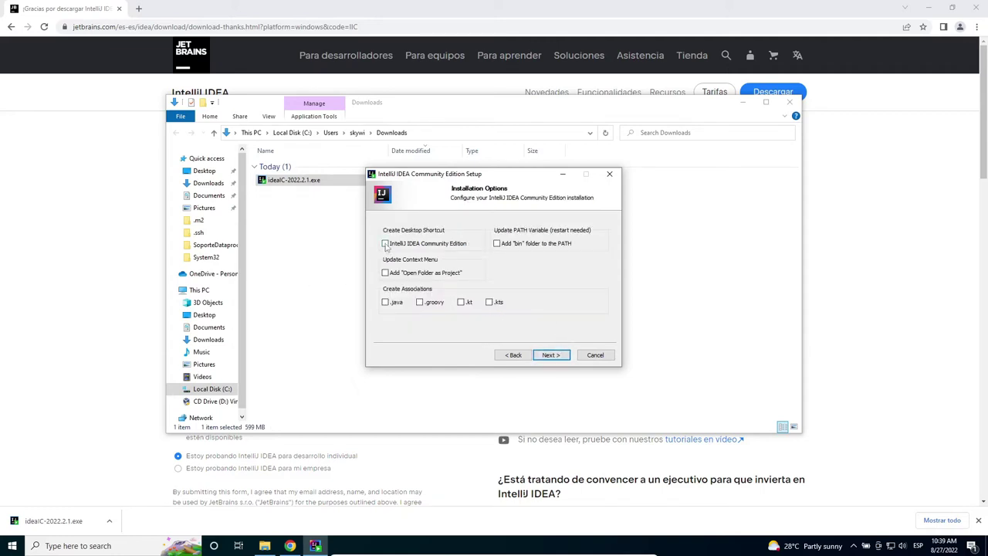
Enable the desktop shortcut, the "bin" folder in PATH and the "Open Folder as Project" context menu entry as installation options
left_click(385, 244)
left_click(527, 244)
left_click(385, 273)
left_click(551, 355)
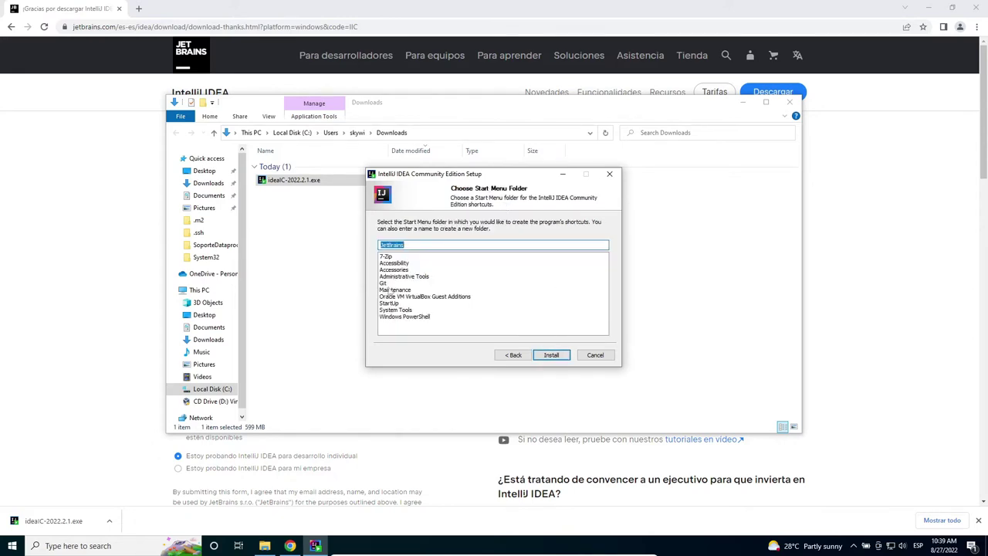
Install with the default JetBrains Start Menu folder and finish setup with the option to reboot manually
left_click(548, 358)
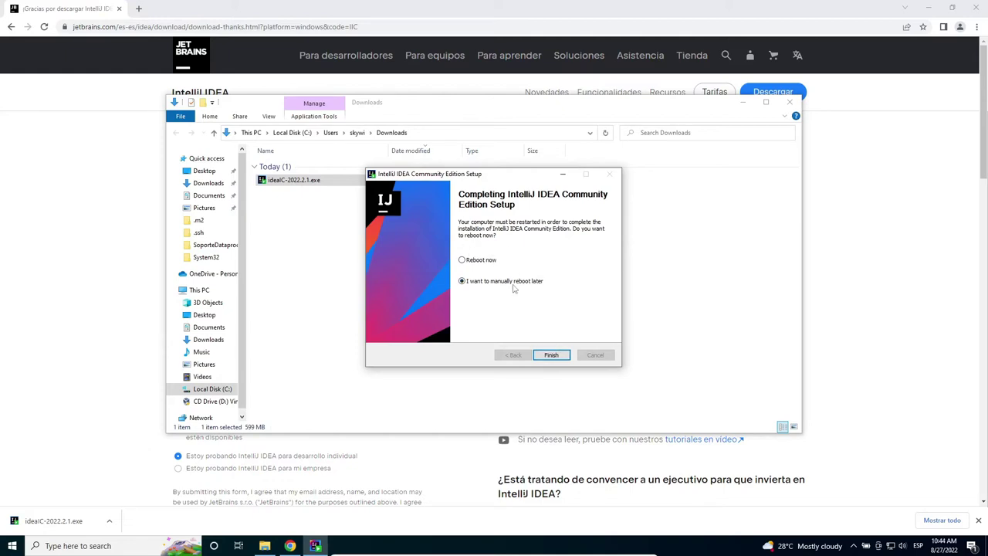
left_click(556, 356)
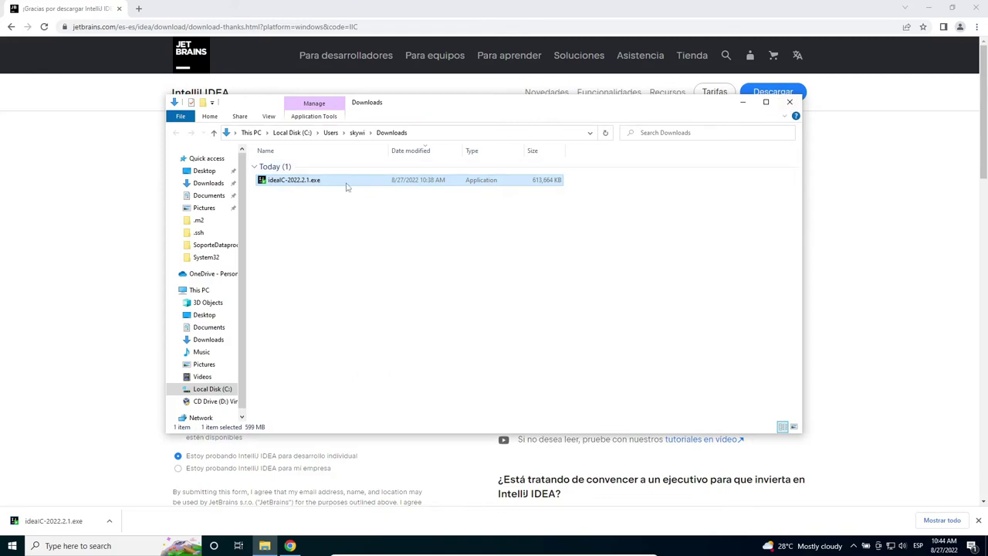
Delete the IntelliJ installer from the Downloads folder and close both the folder window and the browser
key("F2")
key("Delete")
left_click(309, 192)
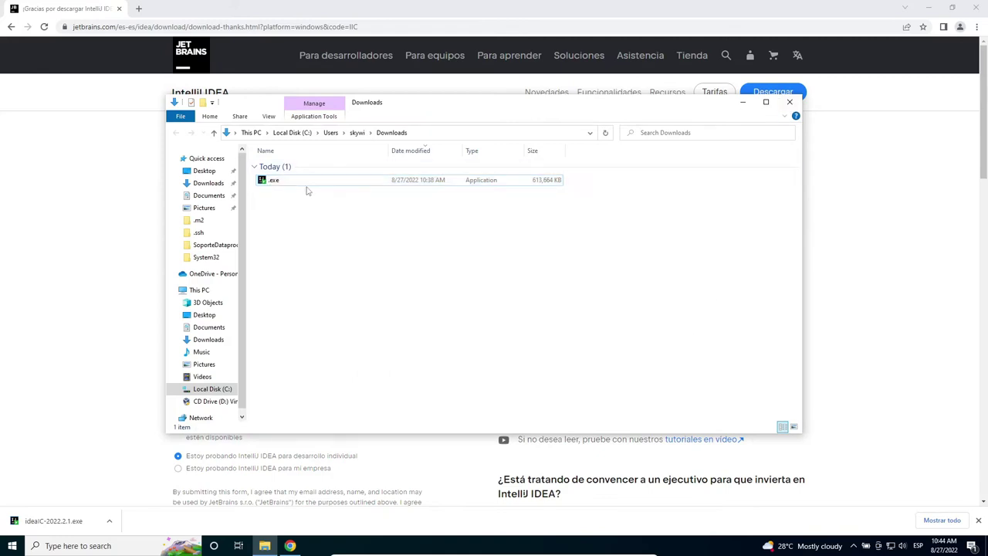
left_click(307, 187)
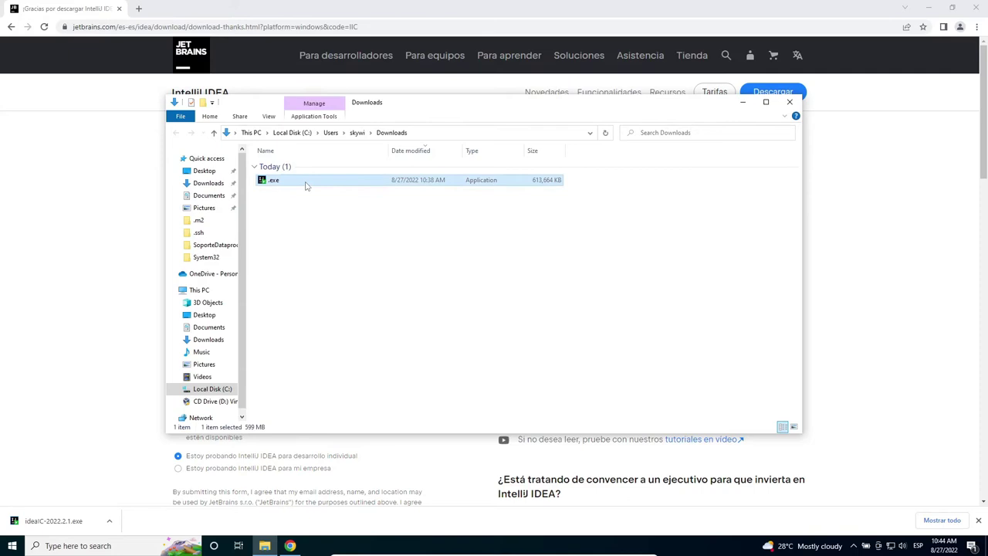
key("Delete")
left_click(788, 101)
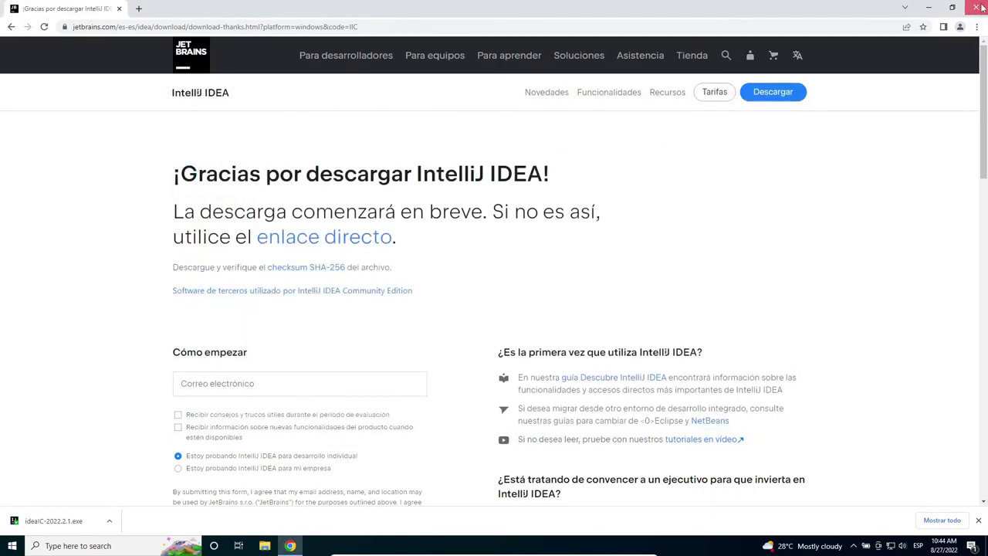
left_click(982, 7)
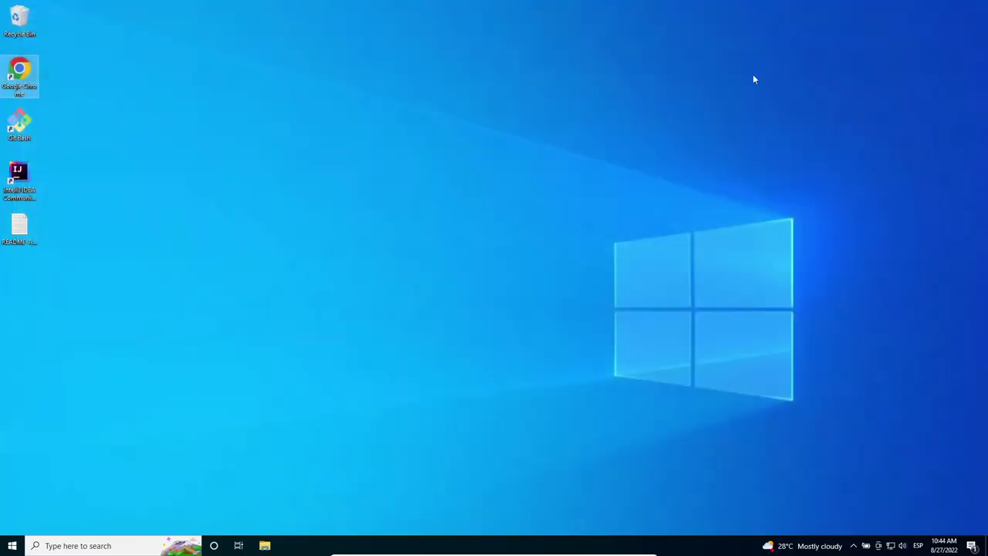
Launch IntelliJ IDEA Community Edition from the desktop and choose not to import settings
double_click(18, 179)
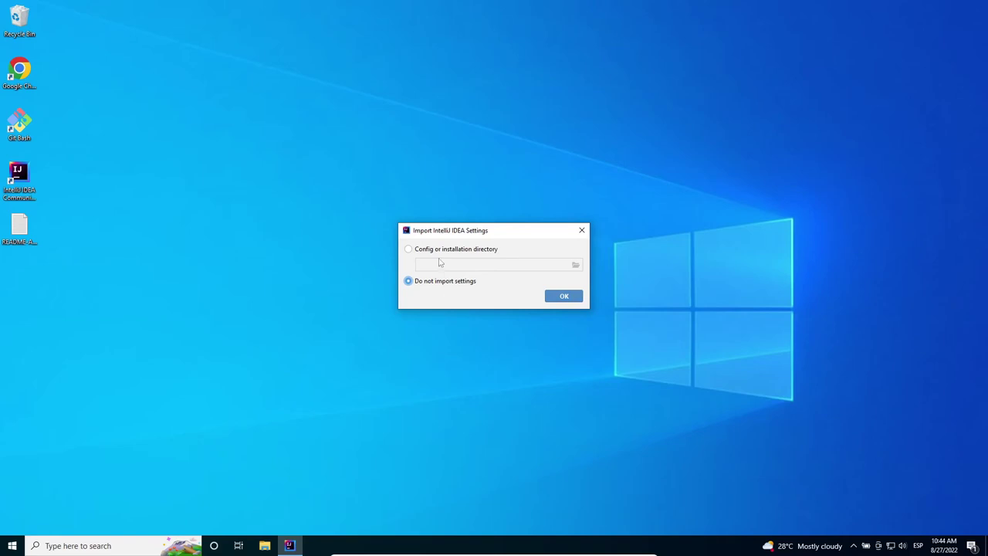
left_click(435, 250)
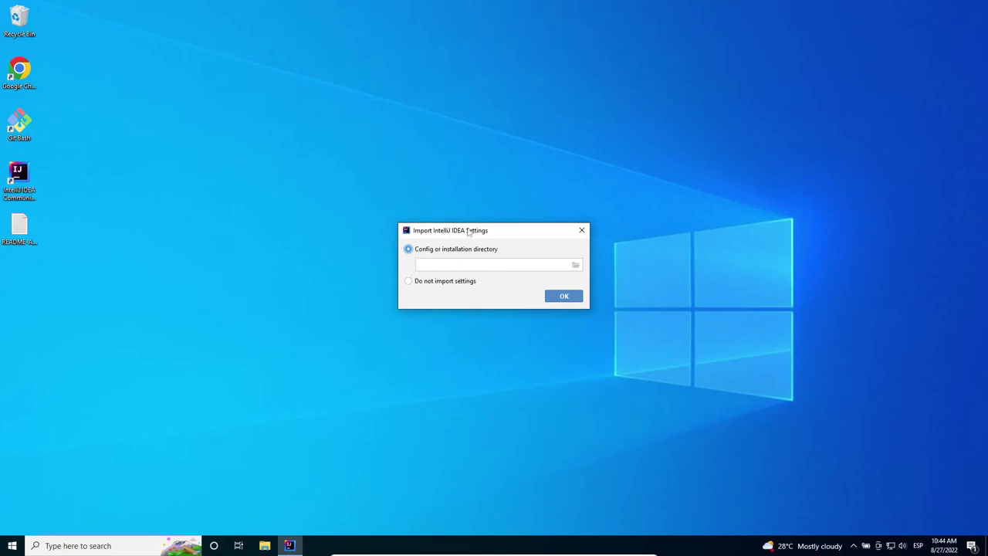
left_click(429, 281)
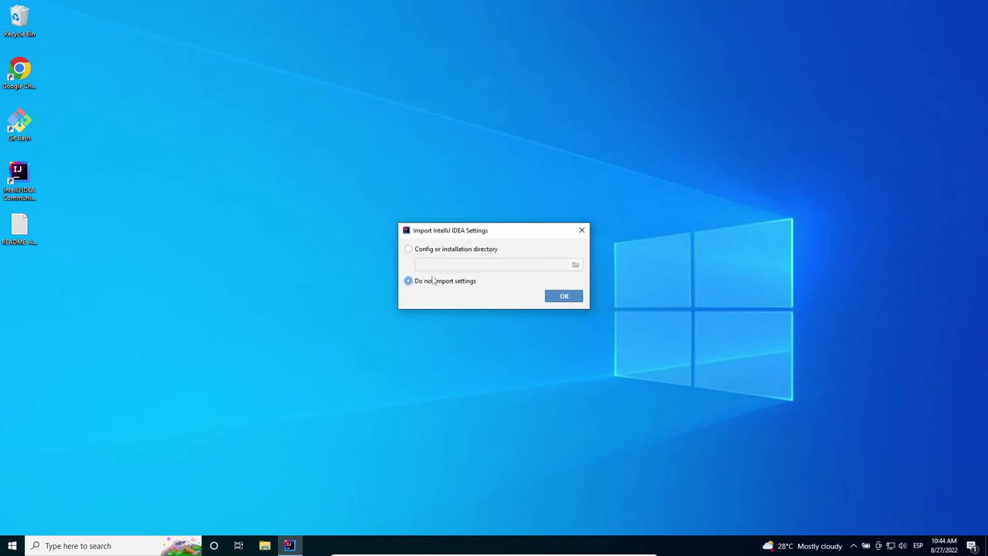
left_click(553, 298)
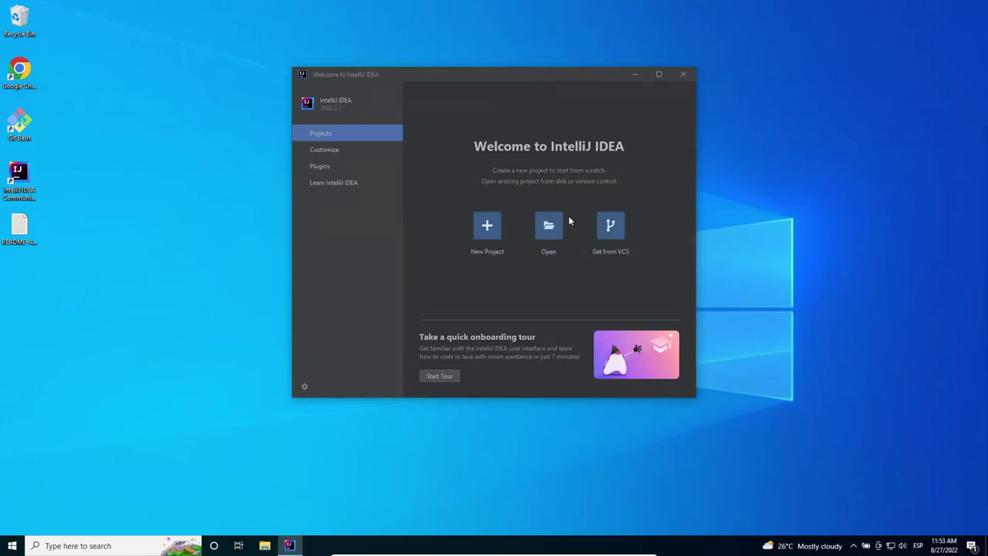
Install the Scala plugin from the plugin marketplace and restart the IDE
left_click(318, 167)
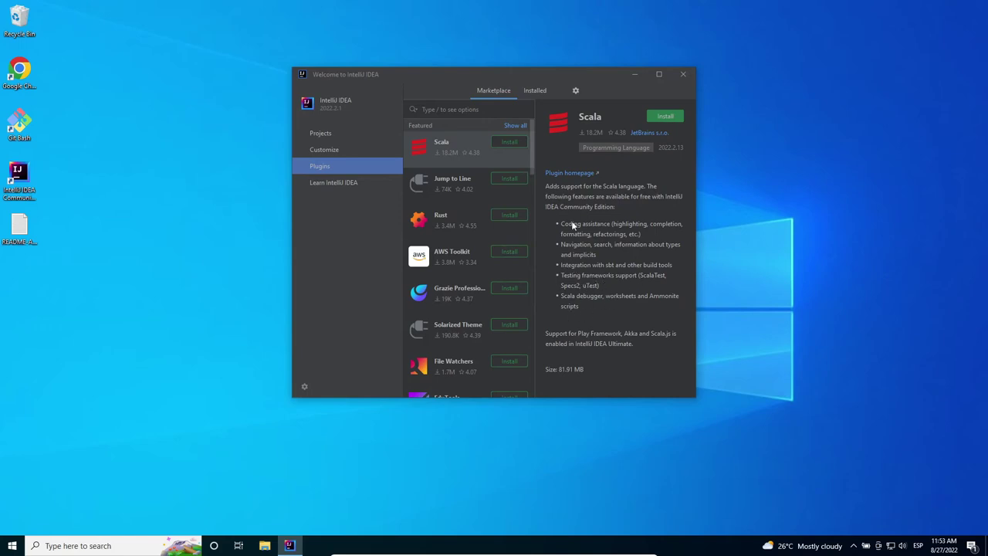
left_click(507, 144)
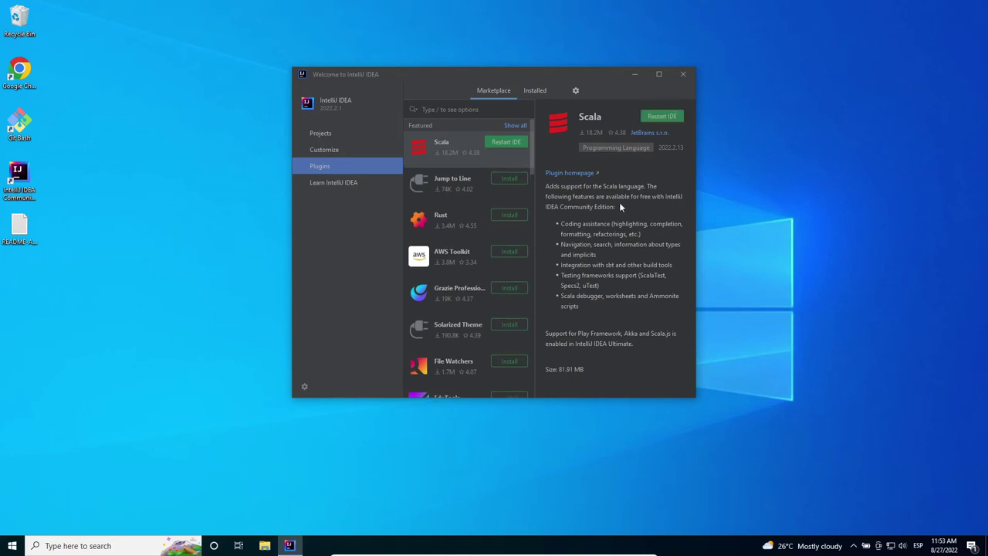
left_click(501, 142)
left_click(508, 252)
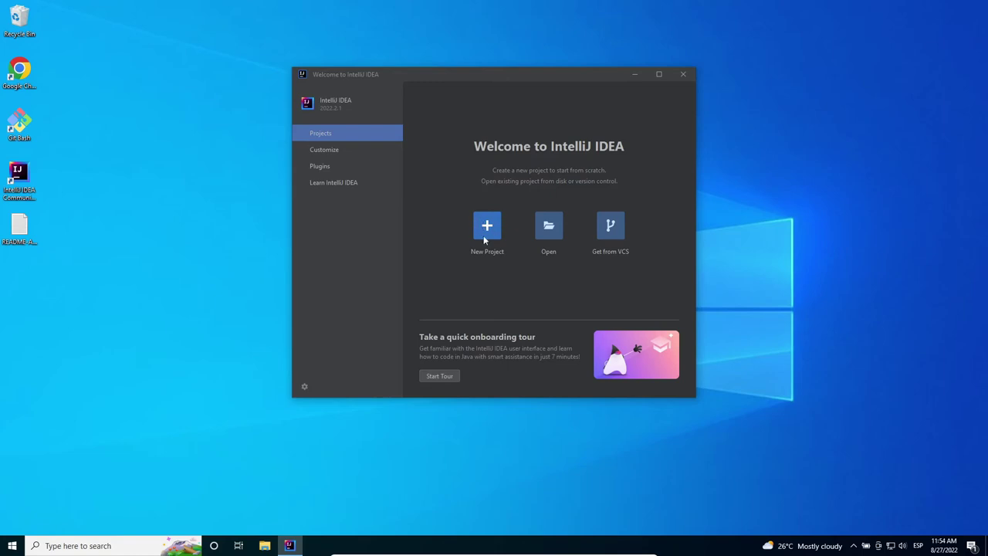
Start creating a new project from the welcome window
left_click(486, 230)
left_click(491, 242)
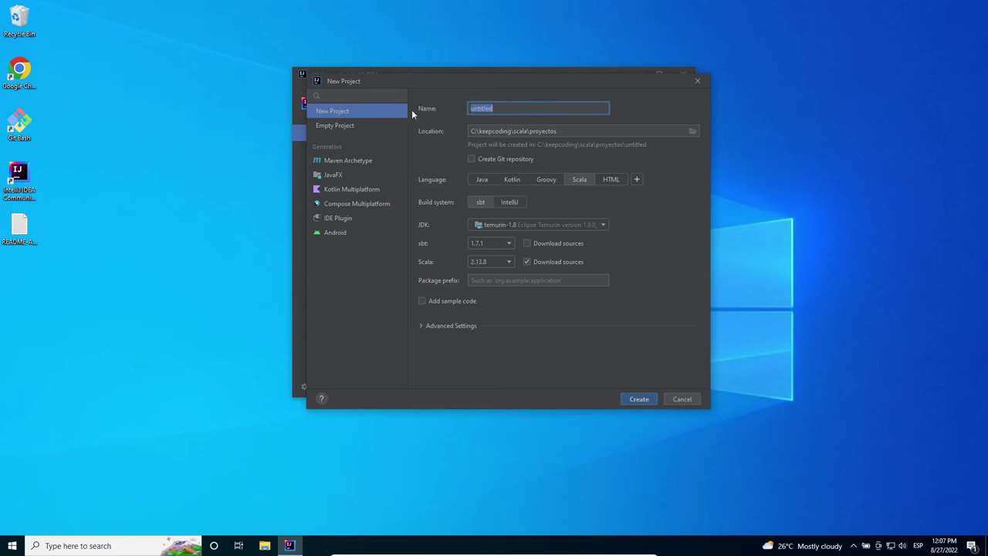
Examine the new project's name and each folder in its location path
left_click(498, 108)
left_click(556, 130)
left_click_drag(570, 130, 520, 130)
left_click(498, 132)
double_click(520, 131)
left_click(497, 131)
double_click(498, 131)
double_click(520, 131)
double_click(543, 130)
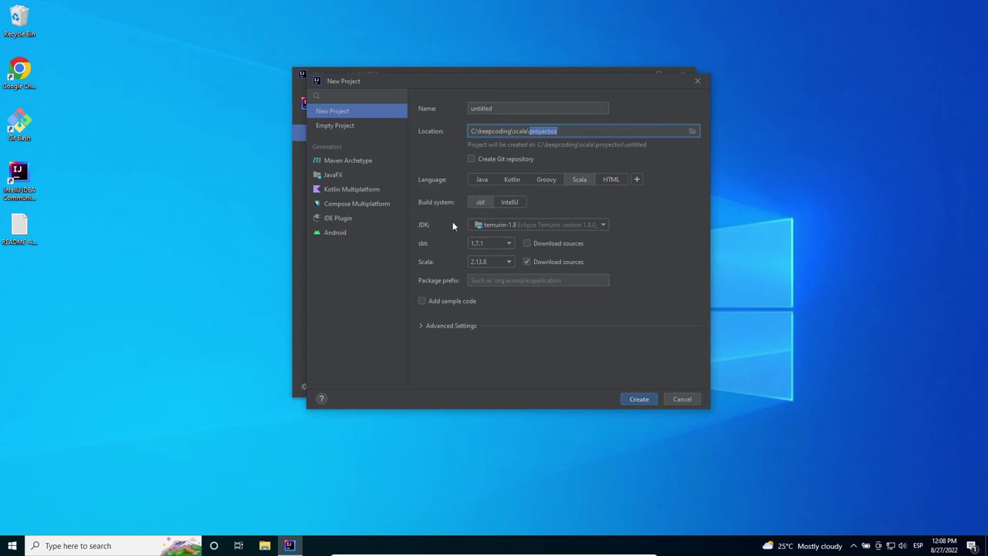
Start a JDK download for the new project, choose version 11 and review the vendors offered for it
left_click(574, 224)
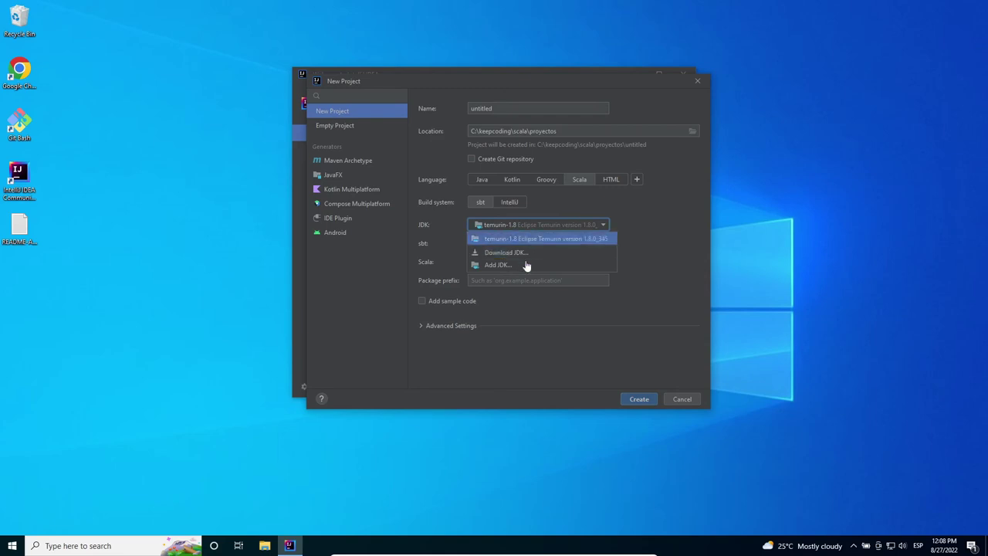
left_click(526, 254)
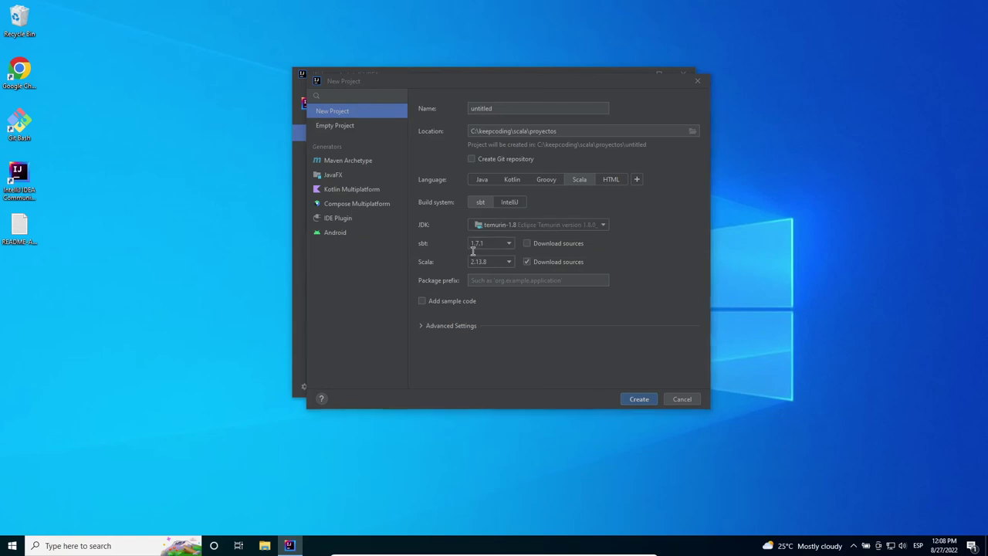
left_click(574, 220)
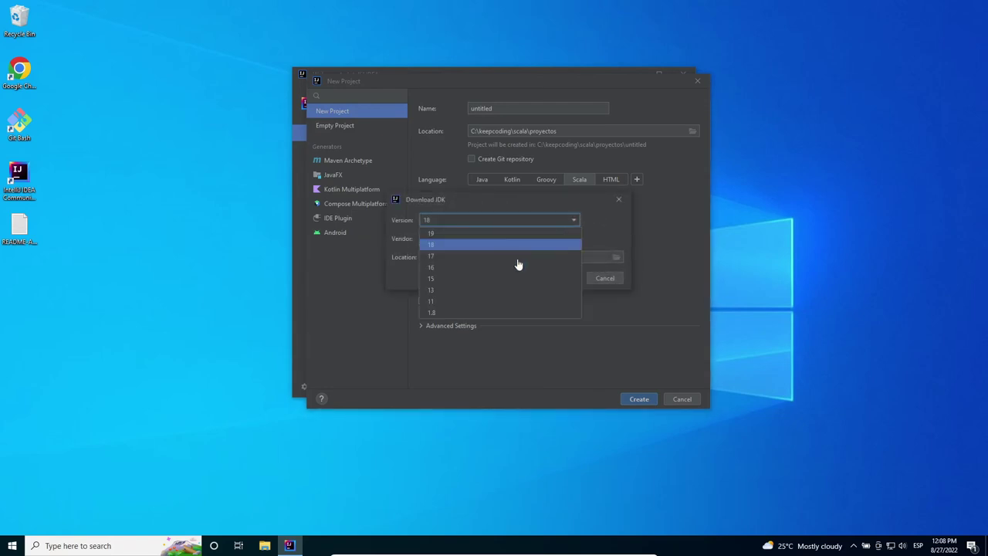
key("Escape")
left_click(558, 239)
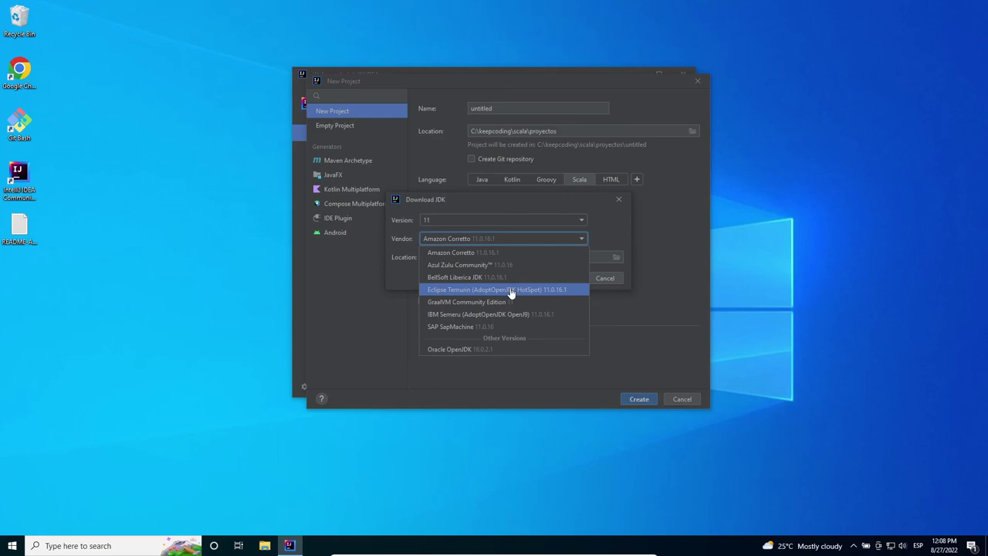
Switch the JDK download to version 17, review its vendors and leave without downloading
left_click(571, 221)
left_click(525, 258)
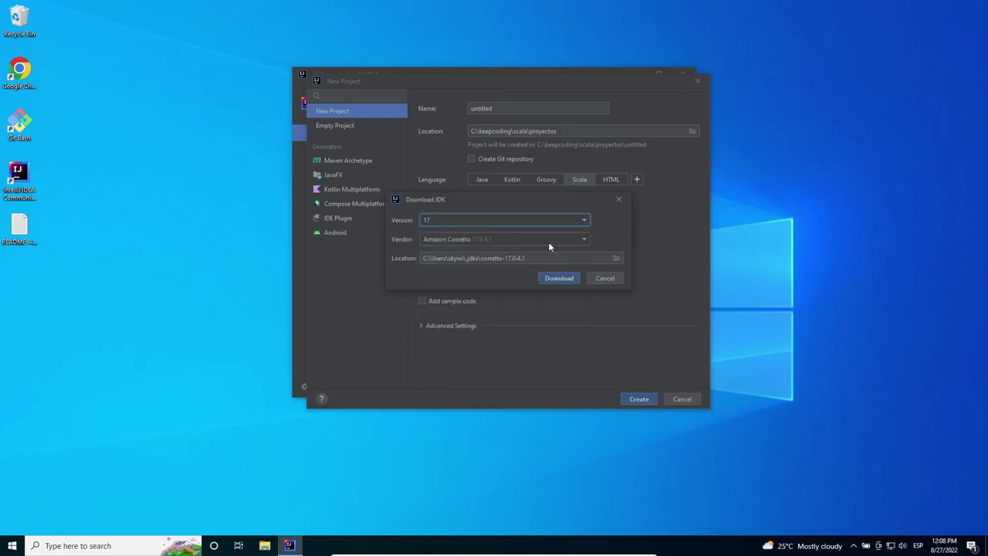
left_click(548, 242)
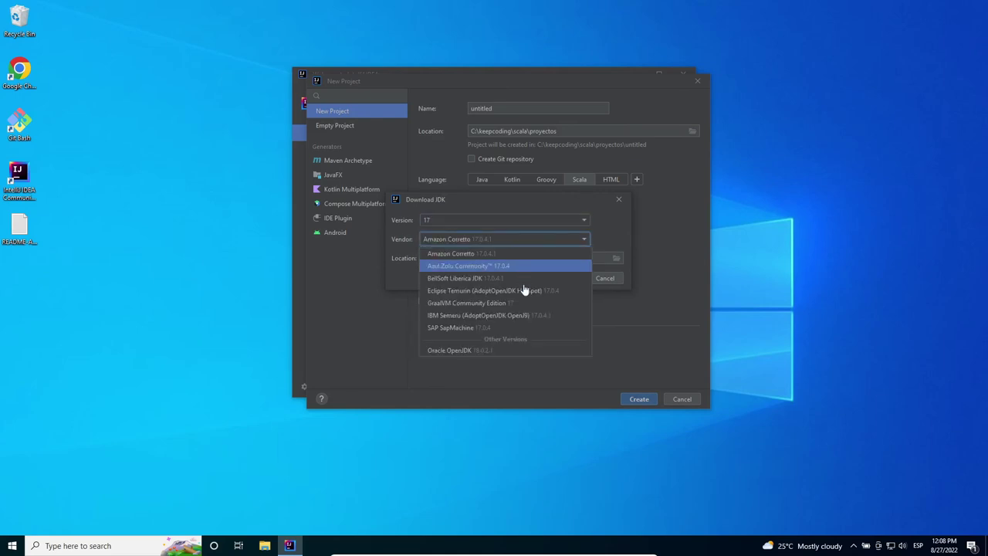
left_click(615, 229)
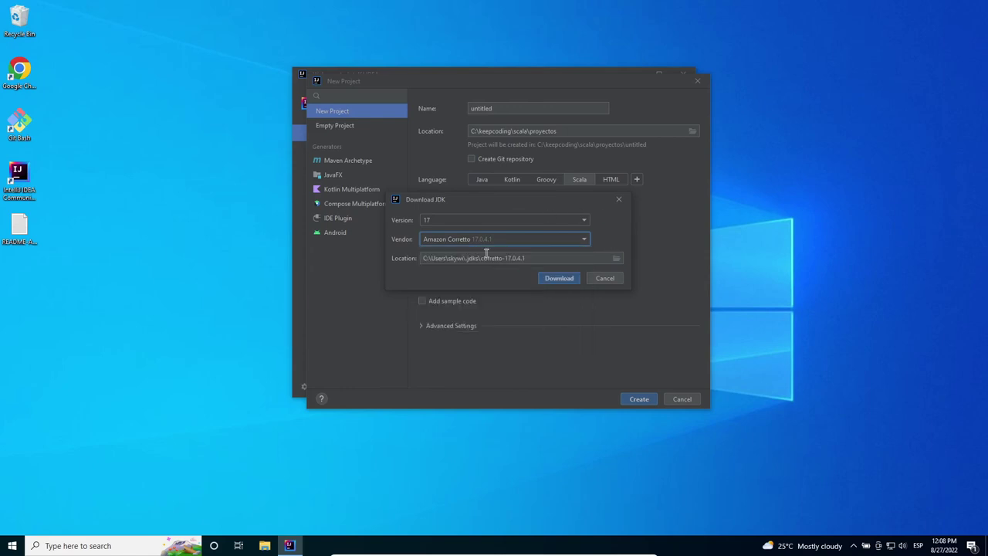
left_click(603, 278)
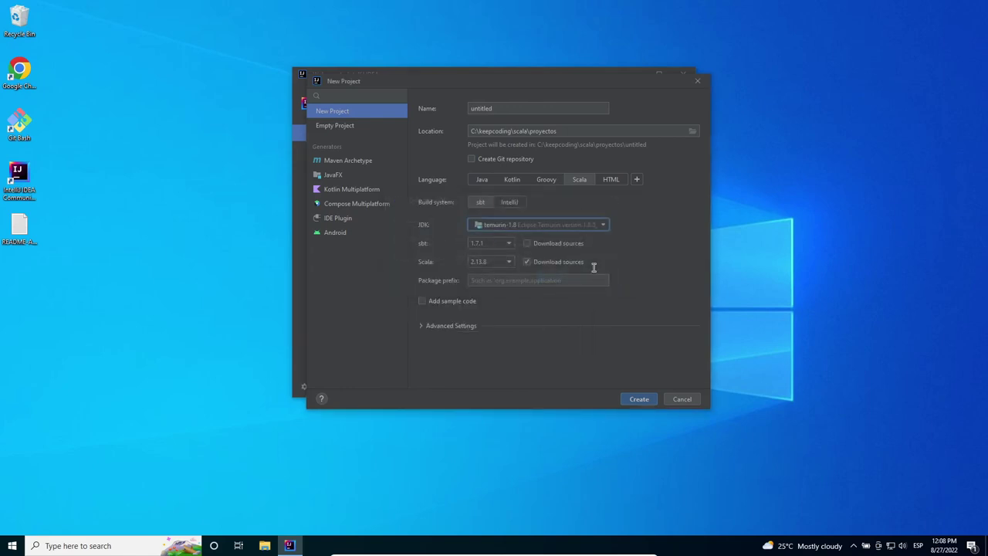
Choose sbt version 1.7.1 and Scala version 2.12.16 for the new project
left_click(506, 242)
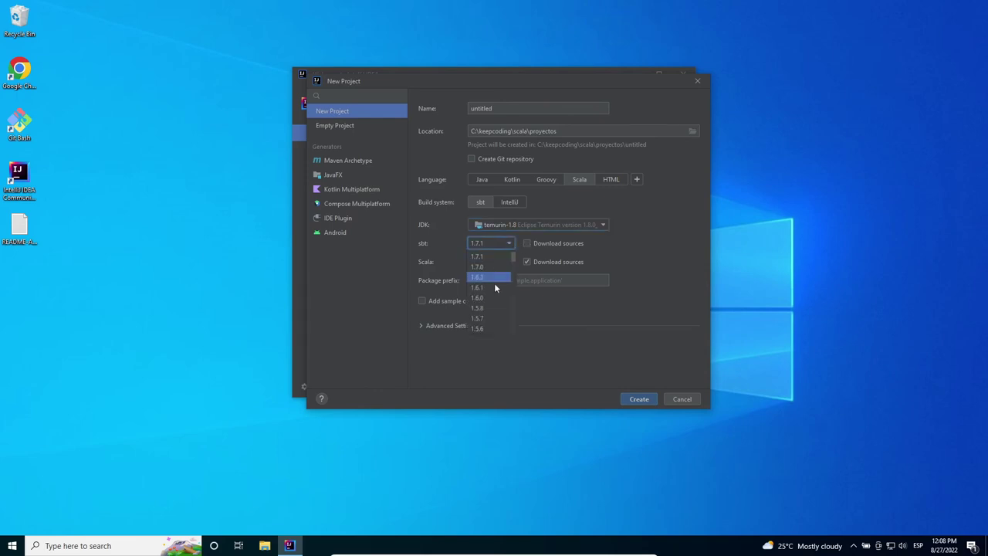
left_click(492, 257)
left_click(508, 262)
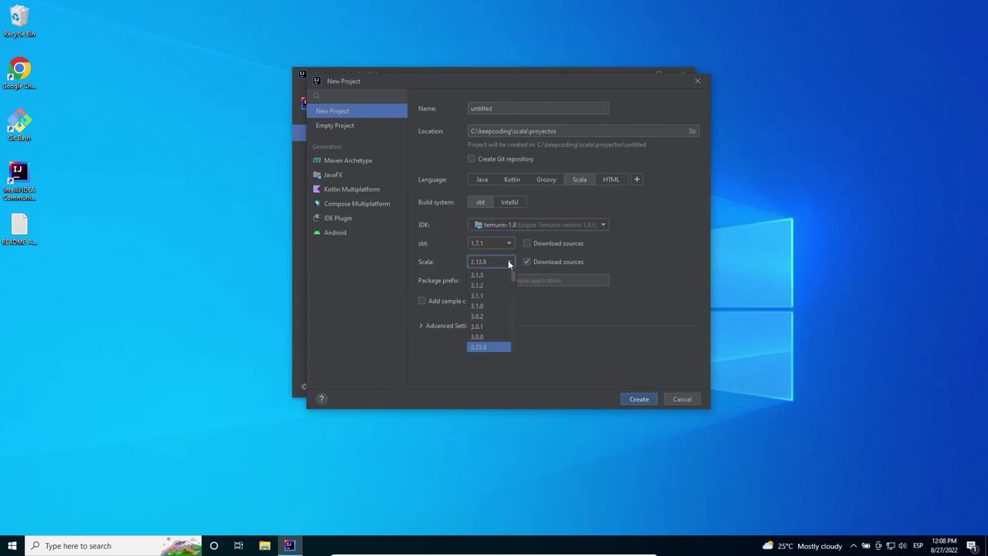
scroll(489, 320, "down", 4)
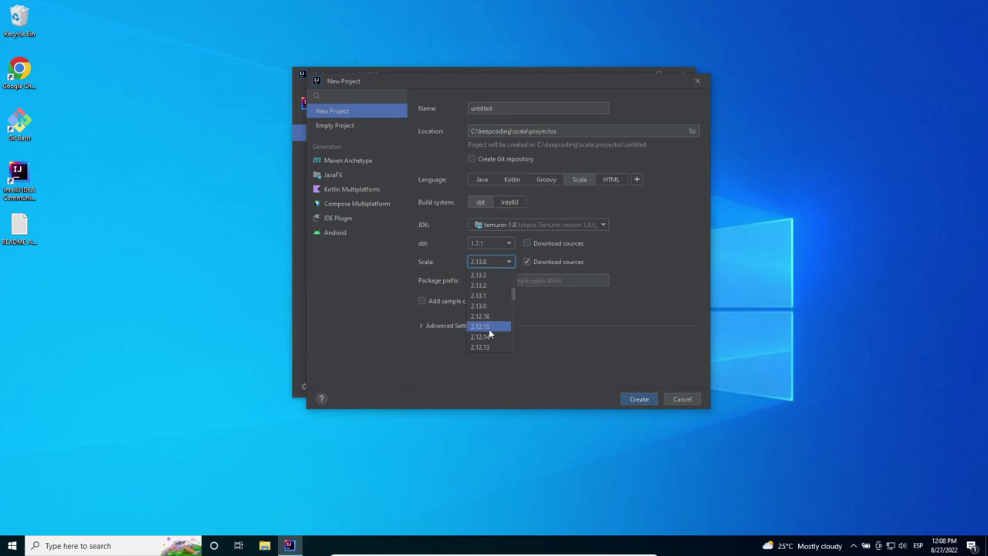
left_click(489, 316)
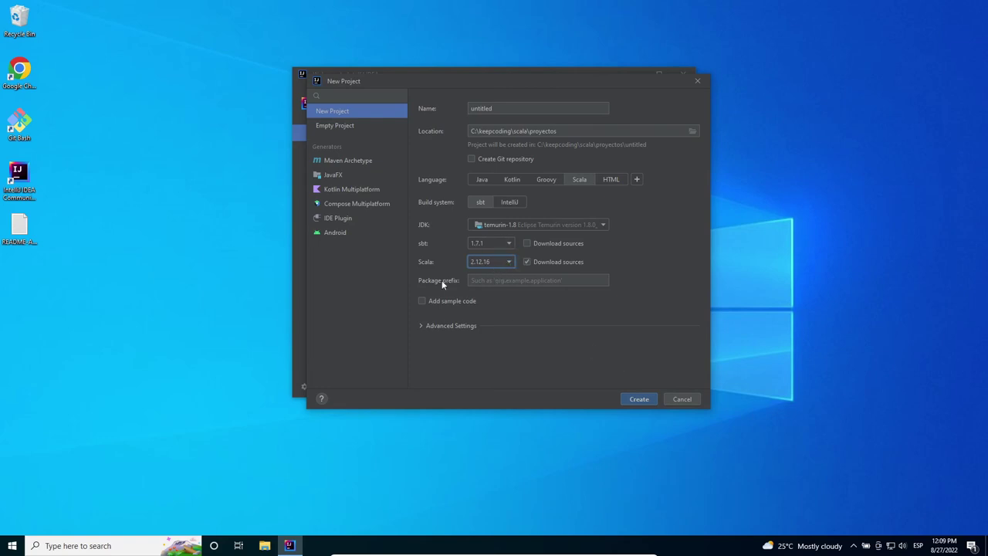
Review the available Scala versions once more and cancel creating the new project
left_click(500, 263)
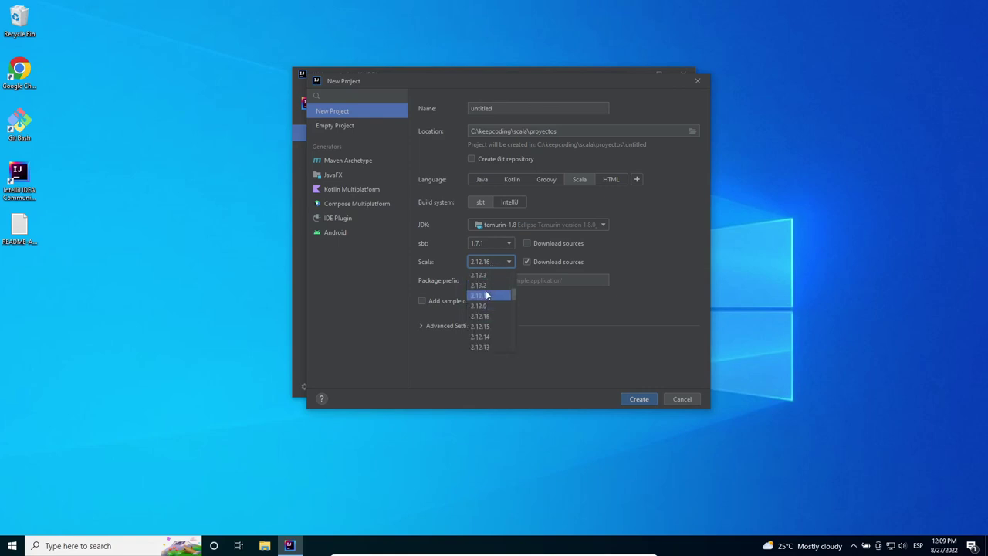
left_click(626, 262)
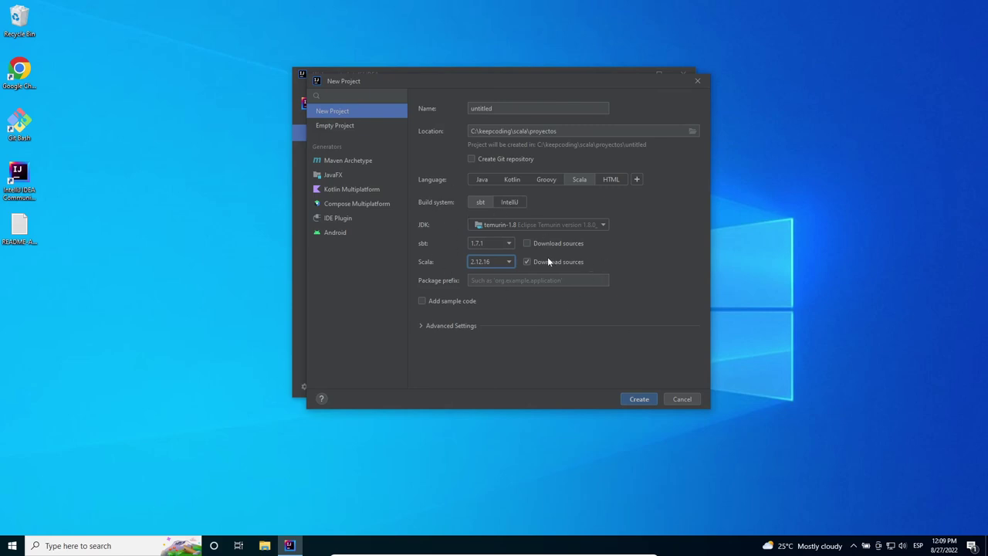
left_click(681, 399)
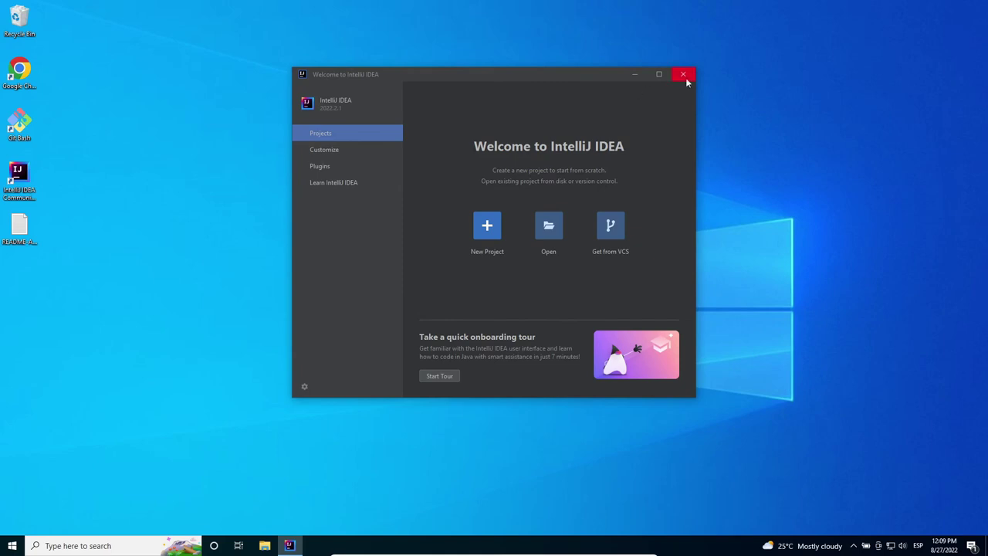